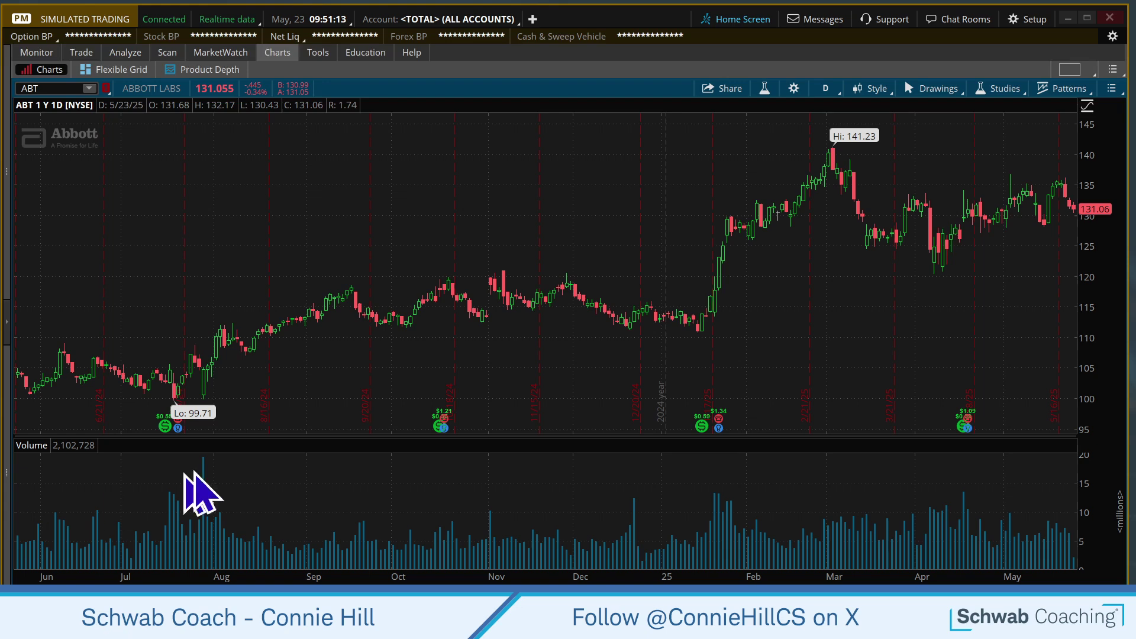
# - Open the chart's Appearance settings and list the chart types, with Candle current
pyautogui.moveTo(641, 378)
pyautogui.mouseDown()
pyautogui.moveTo(958, 342)
pyautogui.moveTo(1078, 297)
pyautogui.mouseUp()
pyautogui.moveTo(827, 287); pyautogui.dragTo(724, 279)
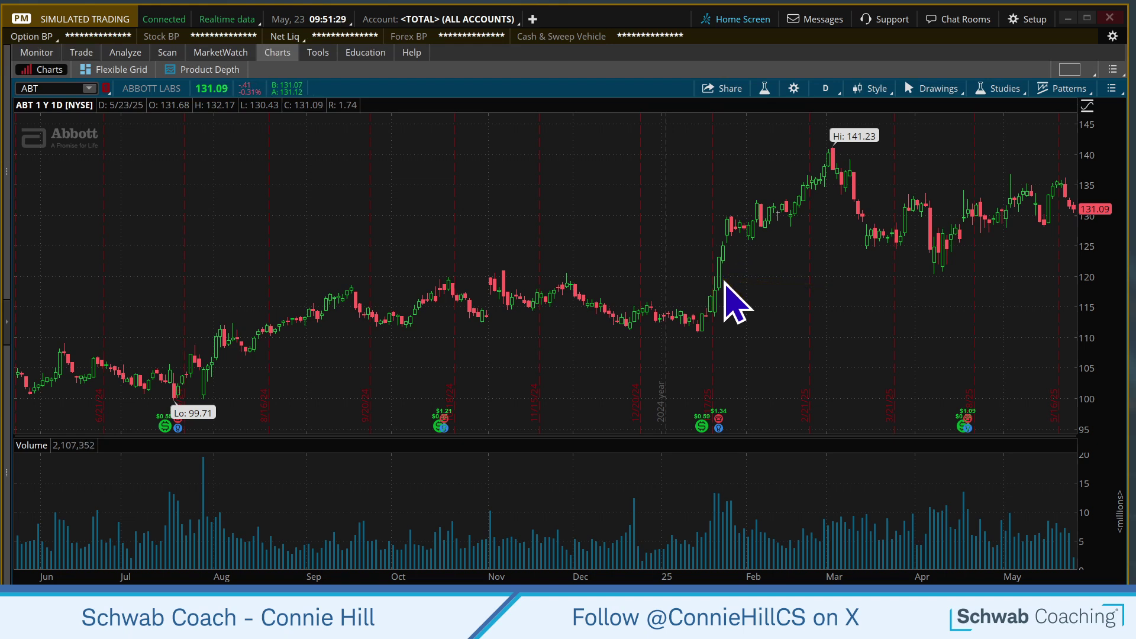
pyautogui.moveTo(811, 314); pyautogui.dragTo(1065, 314)
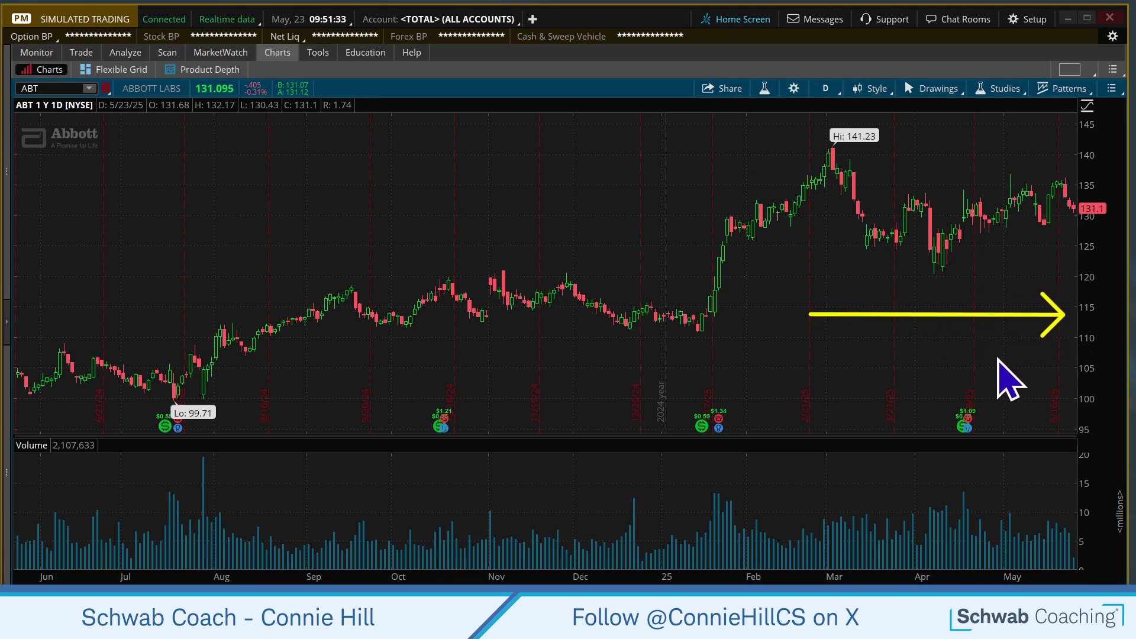
pyautogui.moveTo(798, 349); pyautogui.dragTo(806, 499)
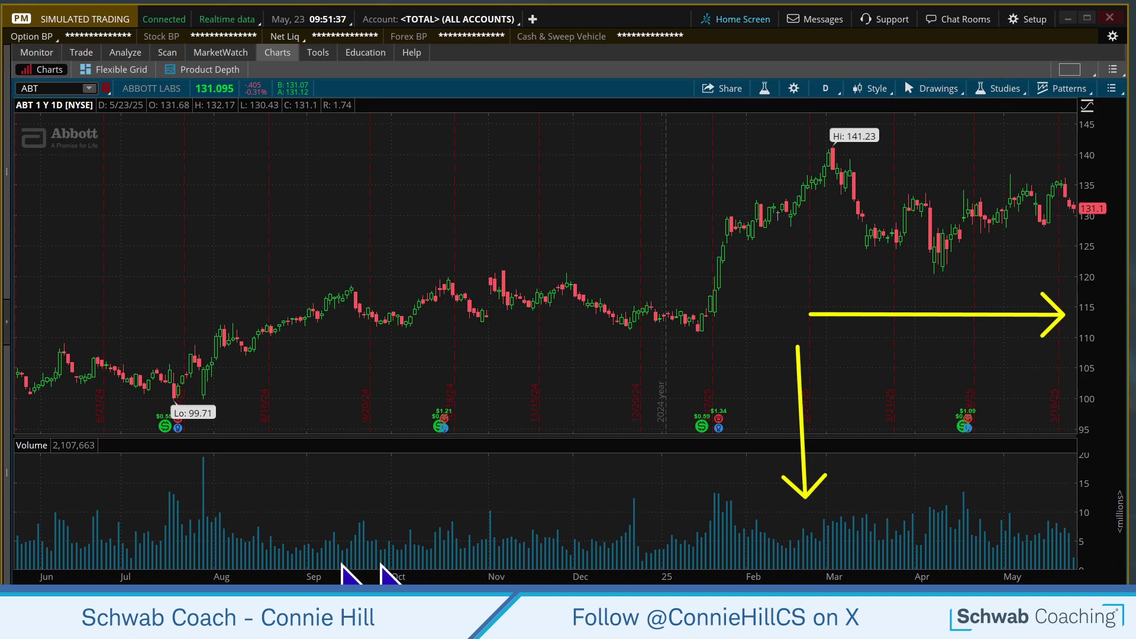
pyautogui.moveTo(104, 539)
pyautogui.mouseDown()
pyautogui.moveTo(1015, 535)
pyautogui.moveTo(1070, 546)
pyautogui.mouseUp()
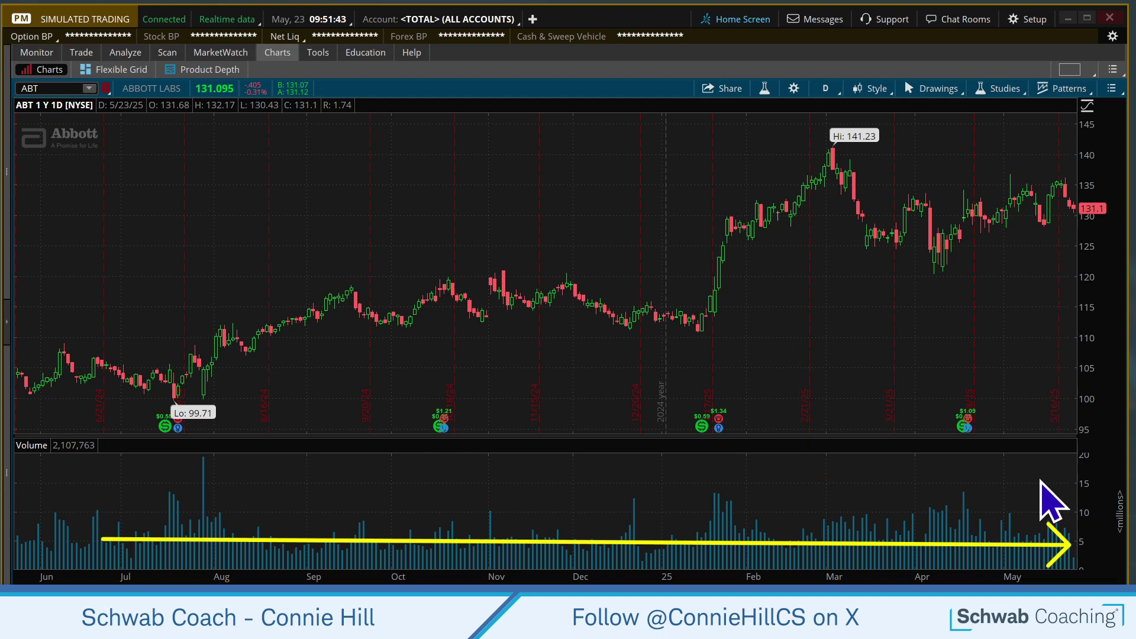
pyautogui.moveTo(646, 402)
pyautogui.mouseDown()
pyautogui.moveTo(728, 435)
pyautogui.moveTo(734, 414)
pyautogui.mouseUp()
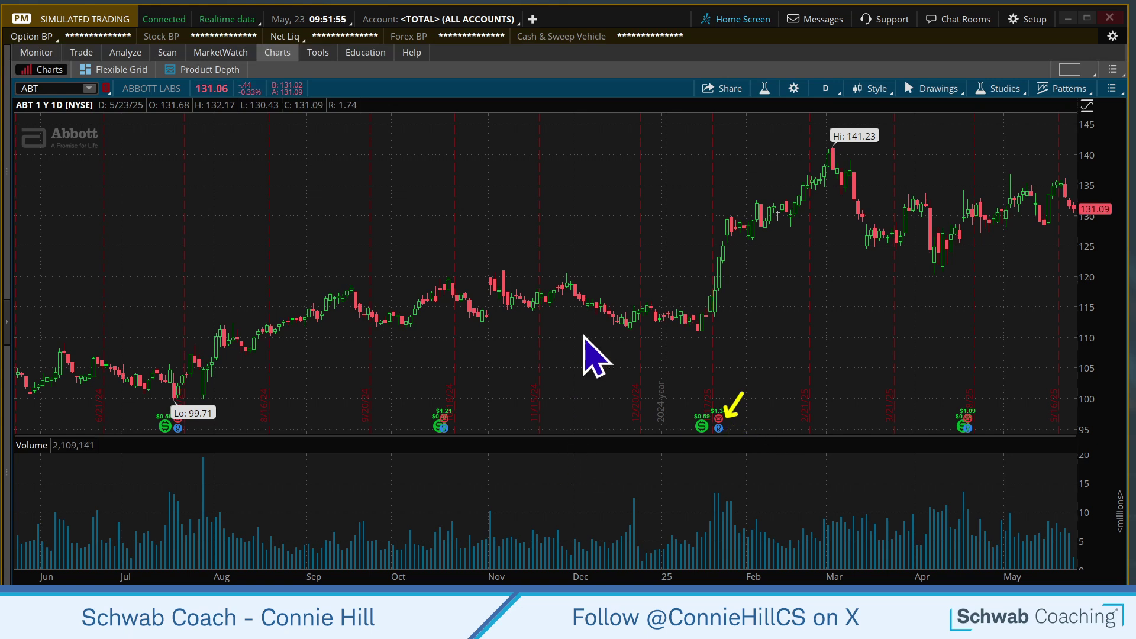
pyautogui.moveTo(753, 177); pyautogui.dragTo(794, 98)
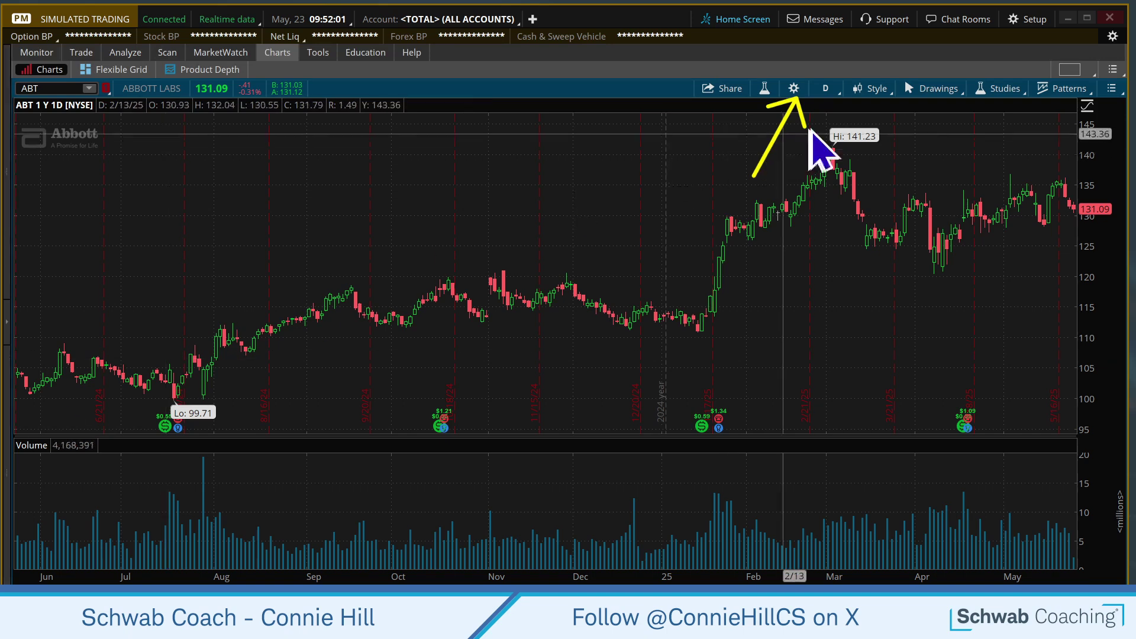
pyautogui.click(794, 89)
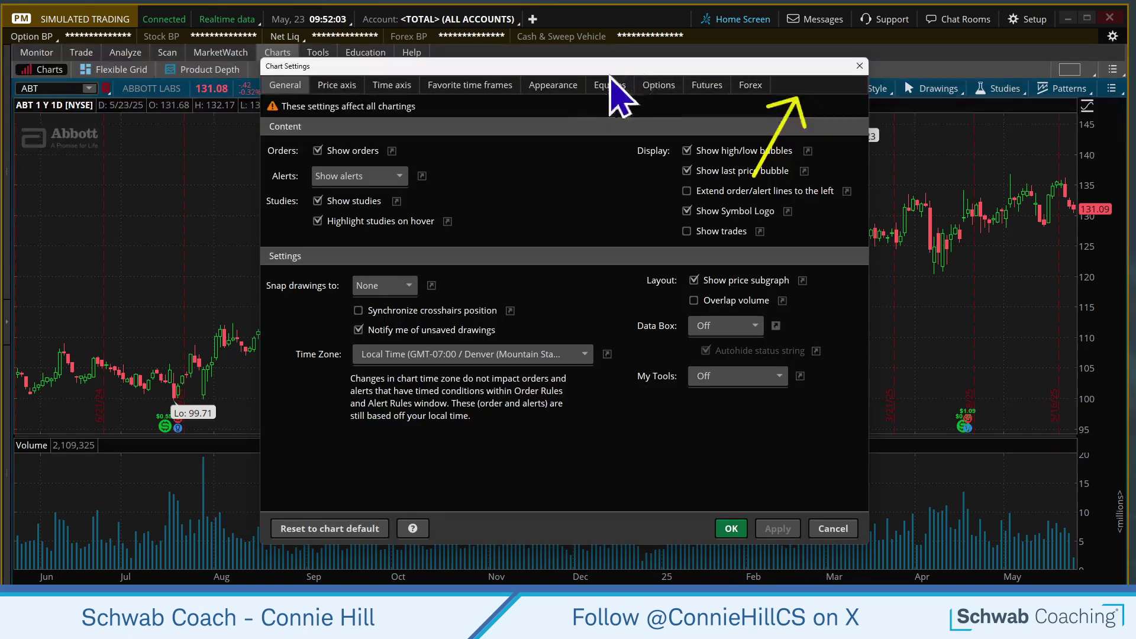
pyautogui.click(554, 86)
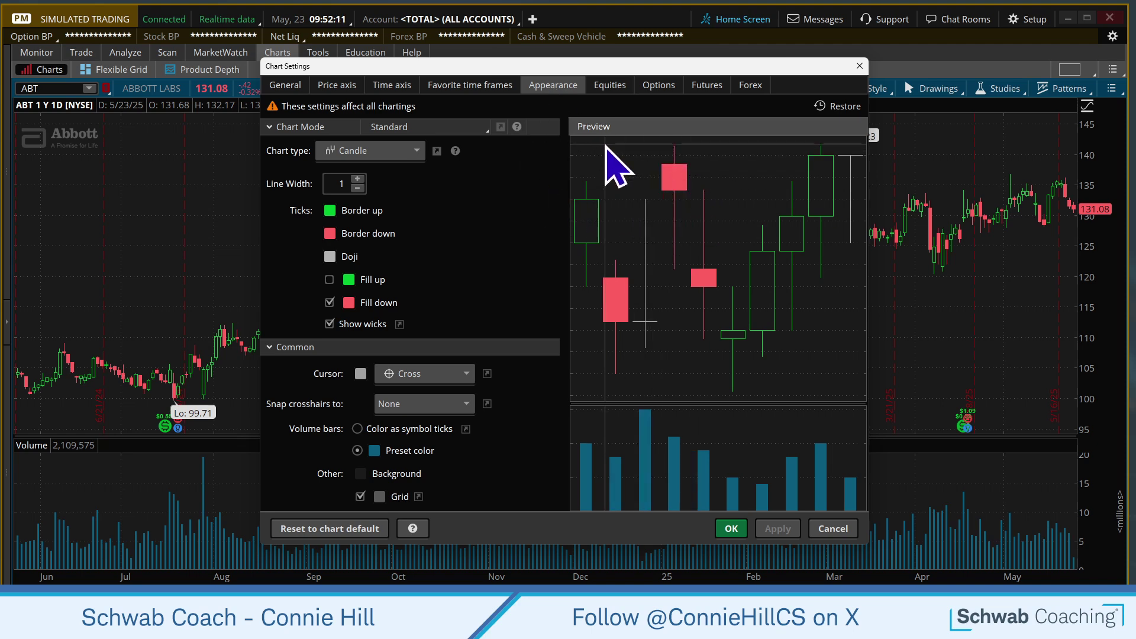
pyautogui.click(418, 151)
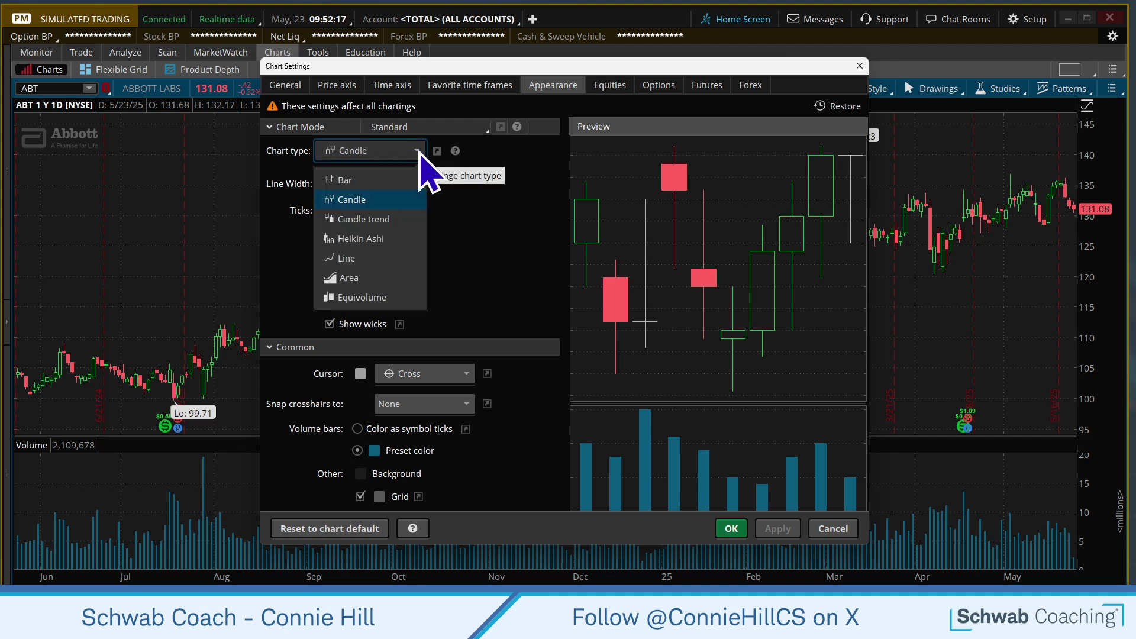
# - Keep the Candle chart type and raise the candle line width to 6
pyautogui.click(419, 152)
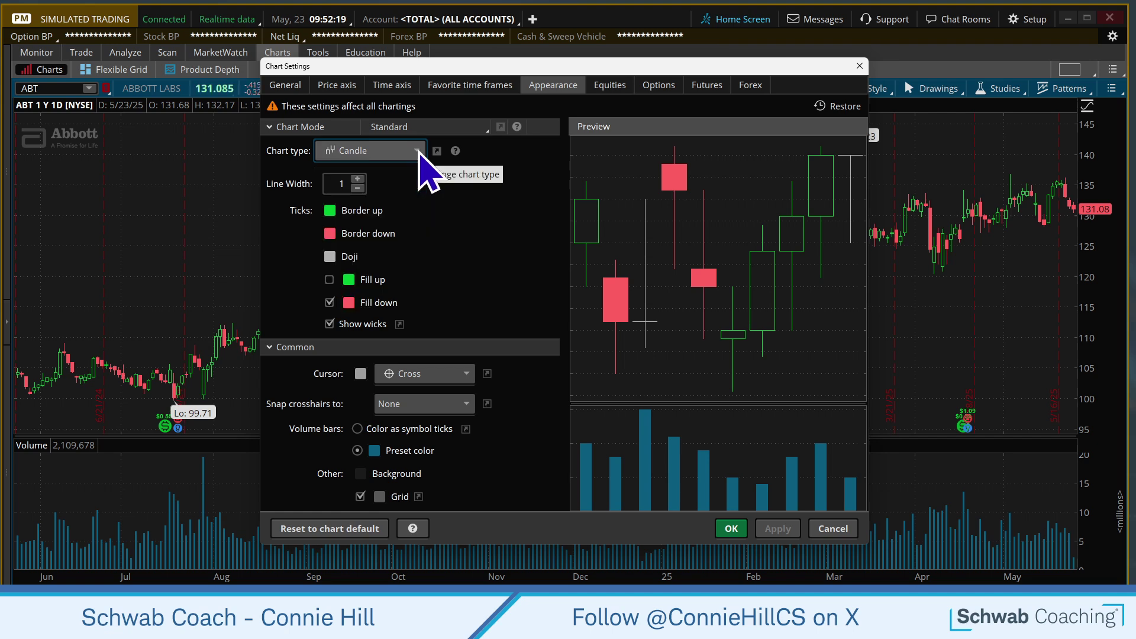
pyautogui.click(357, 177)
pyautogui.click(357, 177)
pyautogui.click(357, 177)
pyautogui.click(357, 177)
pyautogui.click(358, 177)
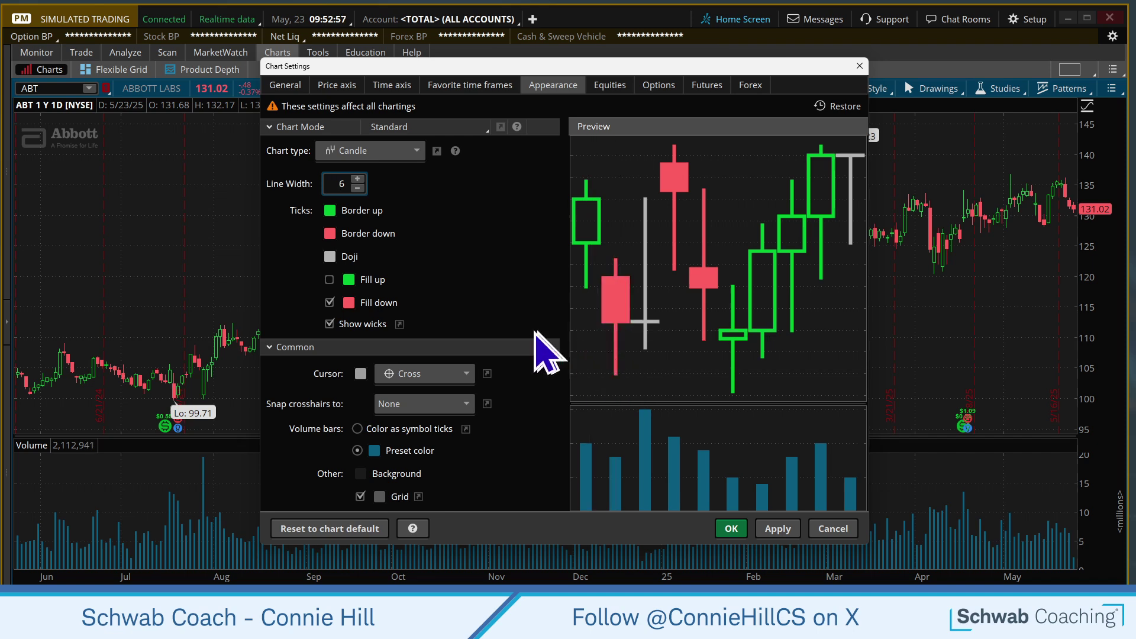
pyautogui.click(329, 325)
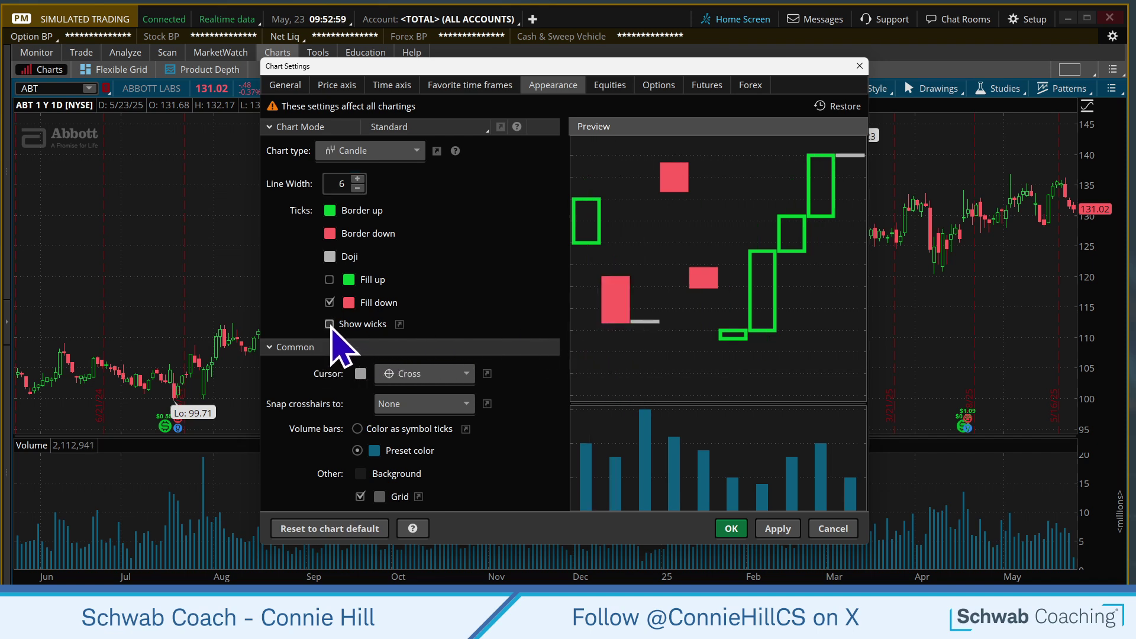
pyautogui.click(329, 325)
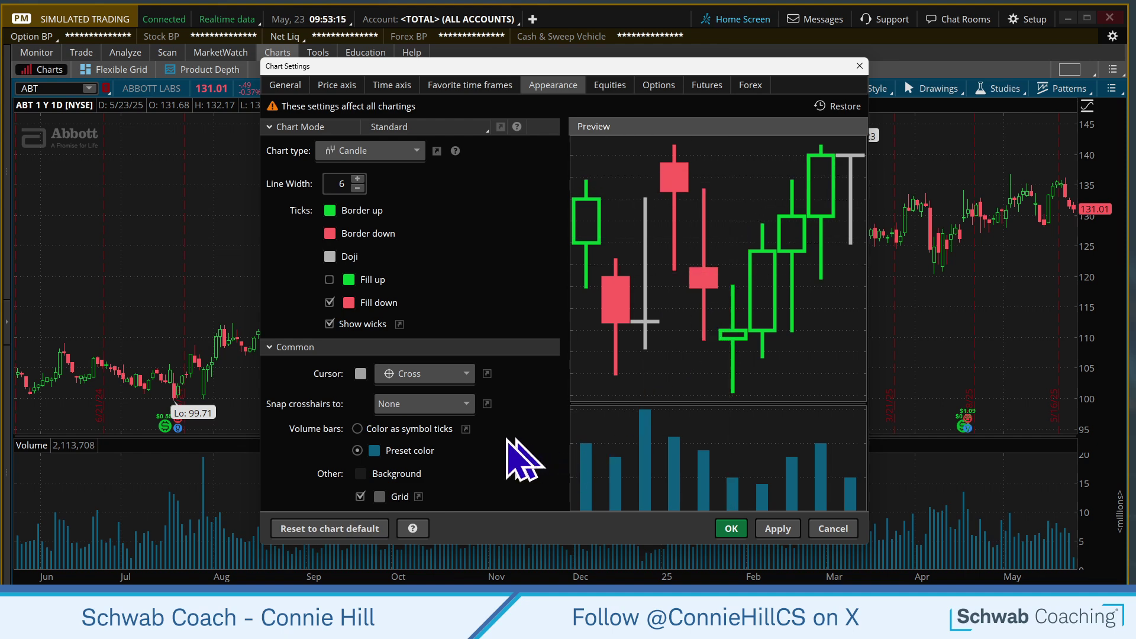
pyautogui.click(466, 375)
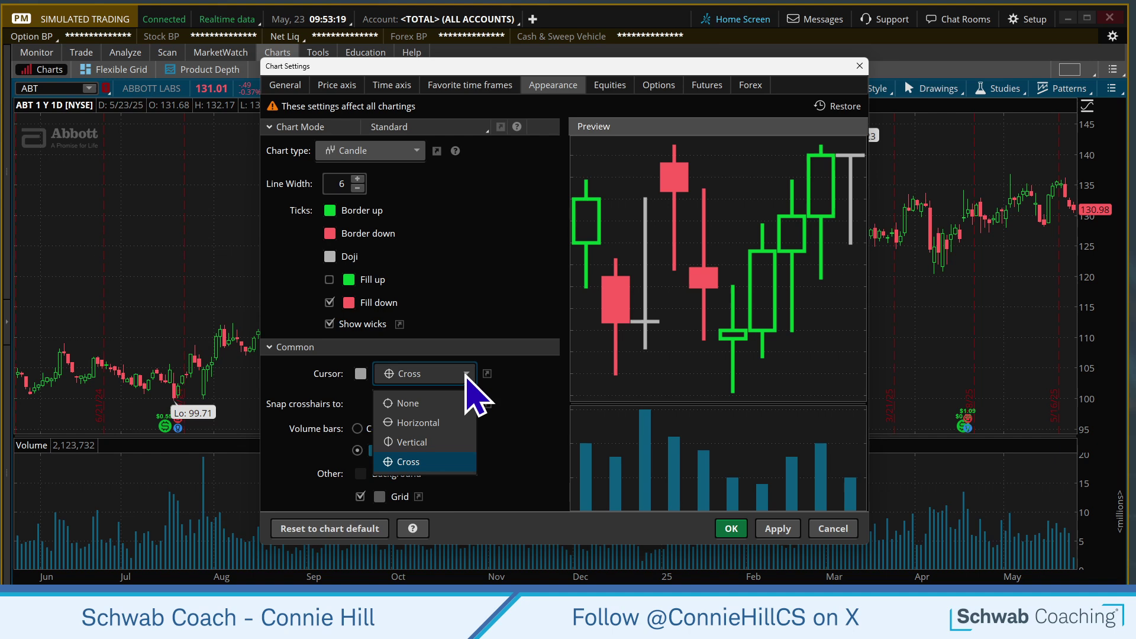
pyautogui.click(466, 375)
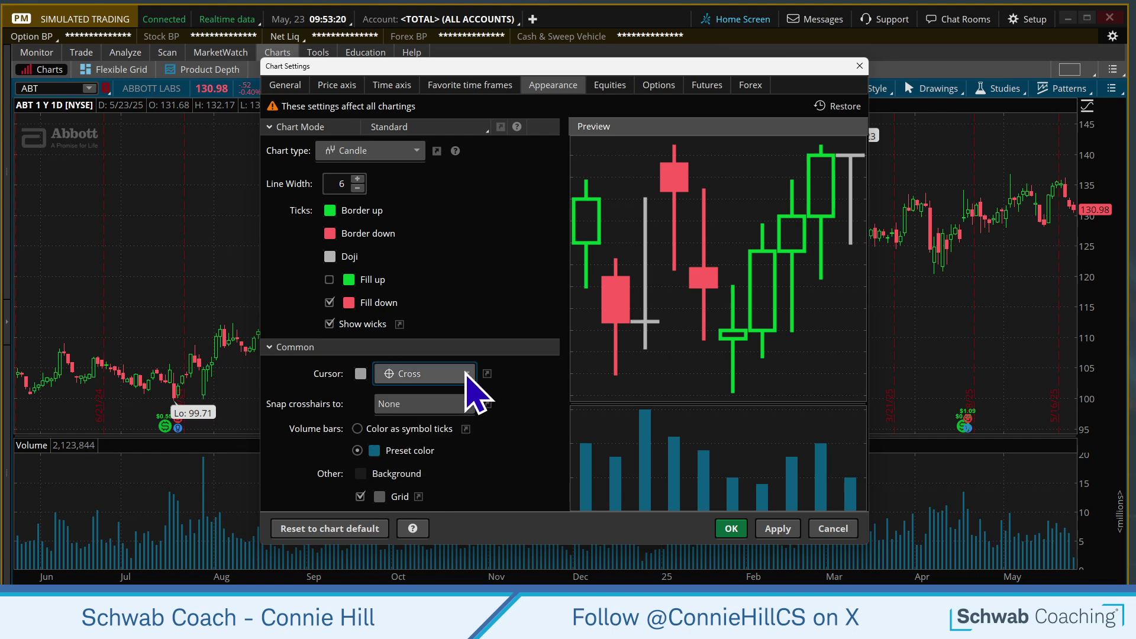
# - Switch volume bars to 'Color as symbol ticks' instead of a single preset colour
pyautogui.click(374, 451)
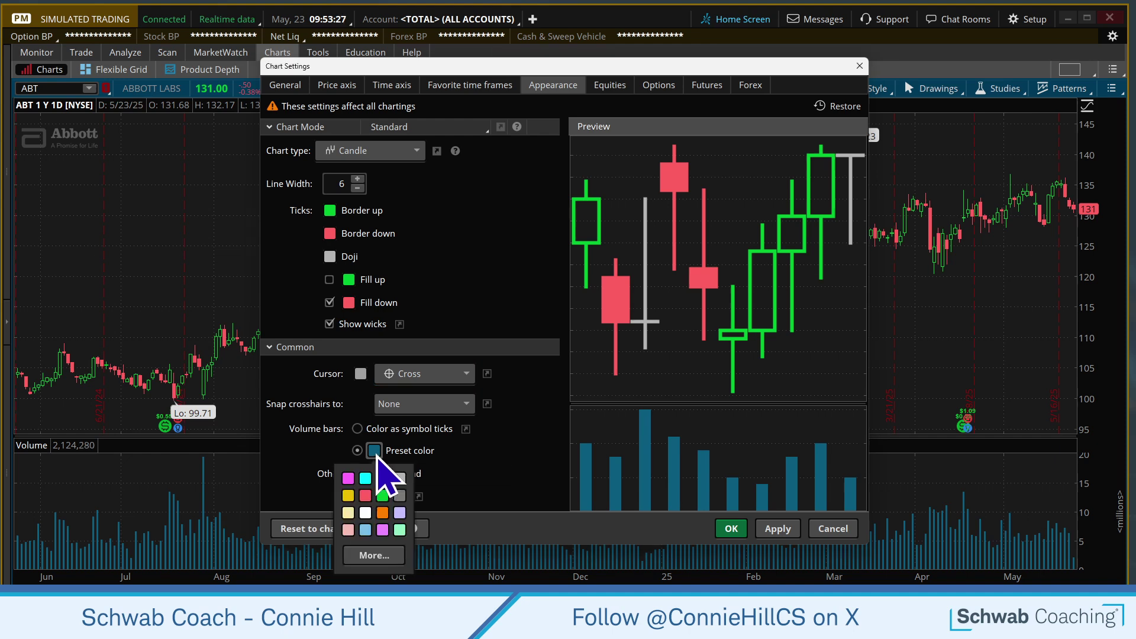
pyautogui.click(377, 454)
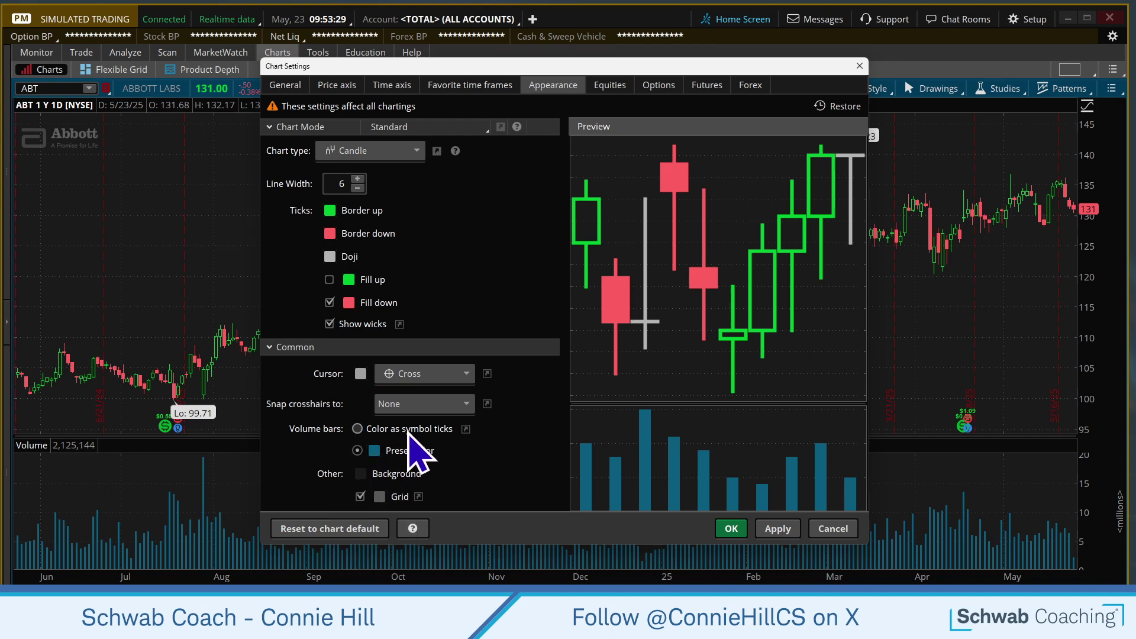
pyautogui.click(357, 429)
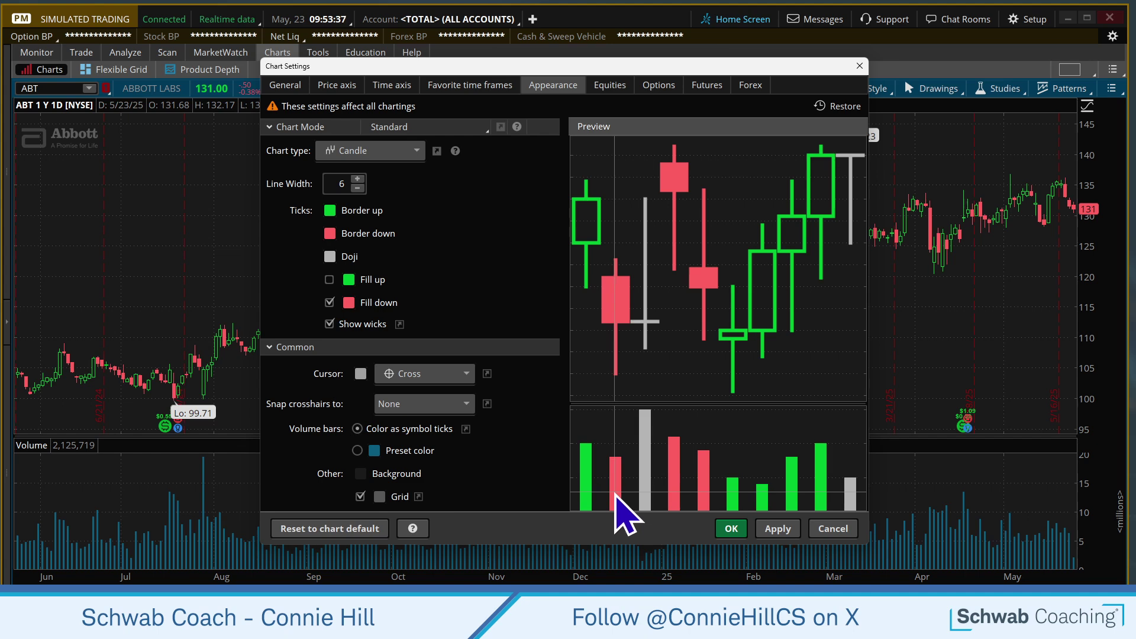
pyautogui.click(361, 474)
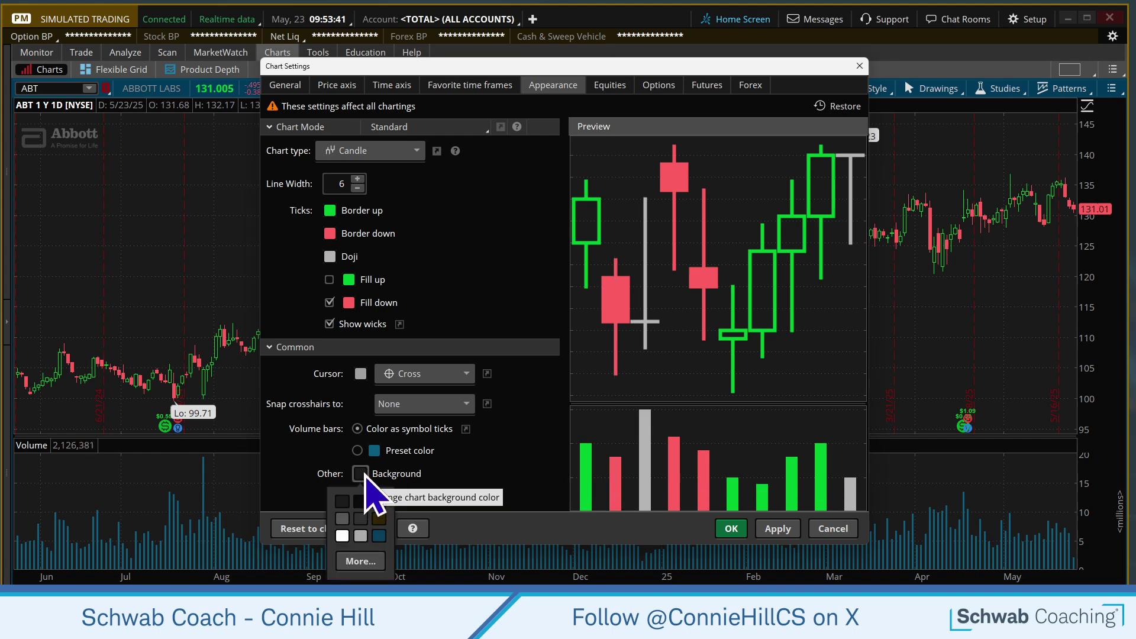
# - Set the chart background to dark blue from the full colour picker
pyautogui.click(362, 561)
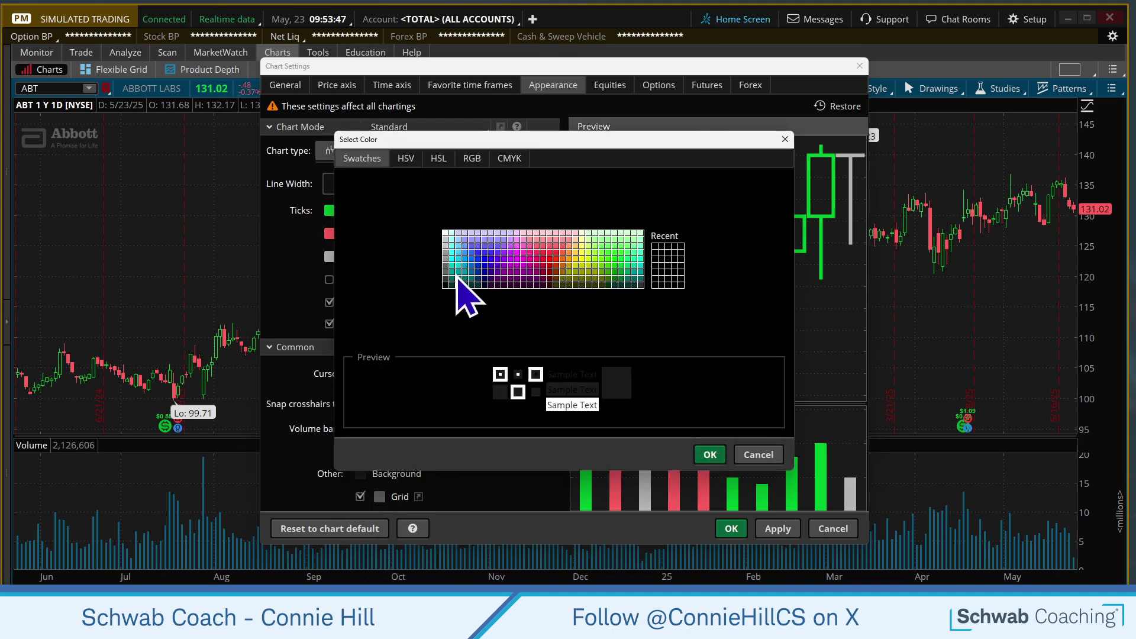
pyautogui.click(485, 273)
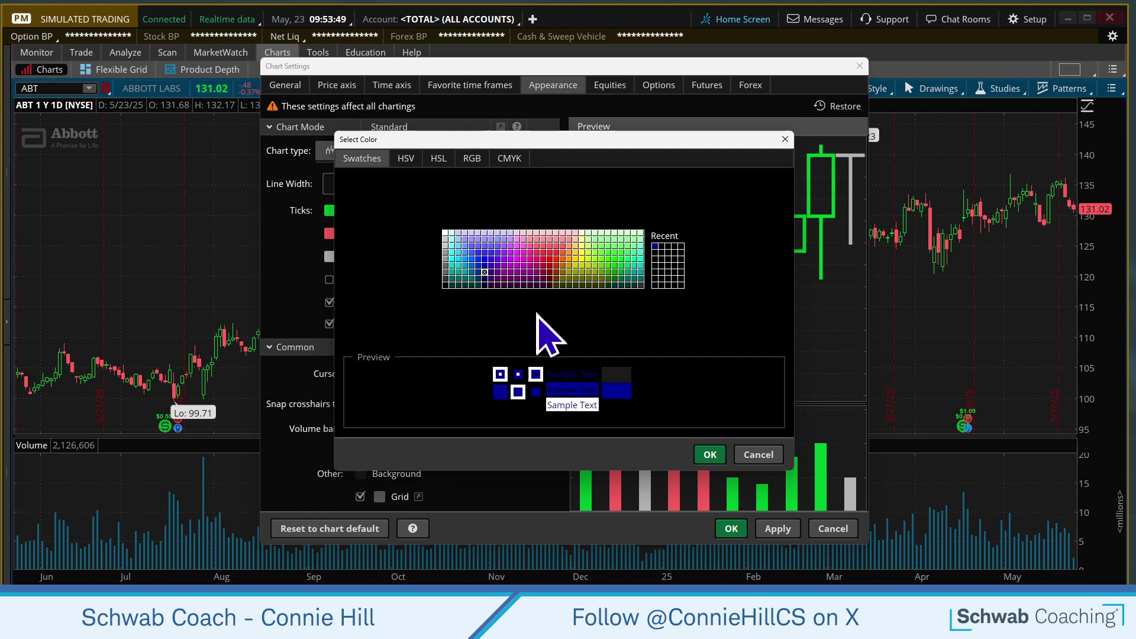
pyautogui.click(709, 454)
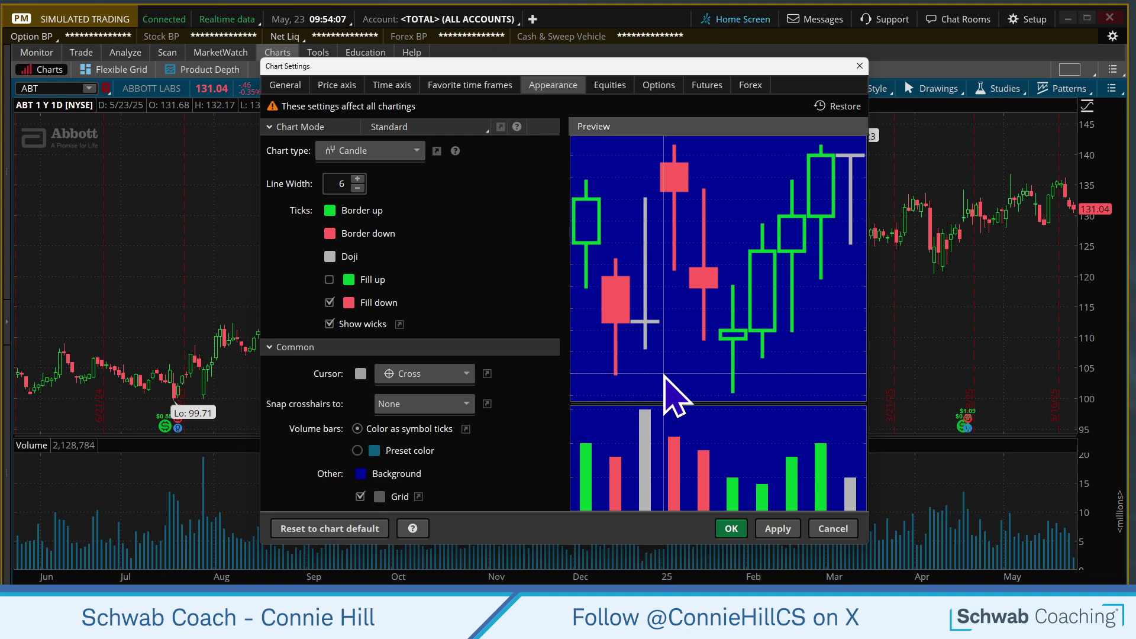
# - Turn off the chart grid, then apply and close Chart Settings
pyautogui.click(361, 496)
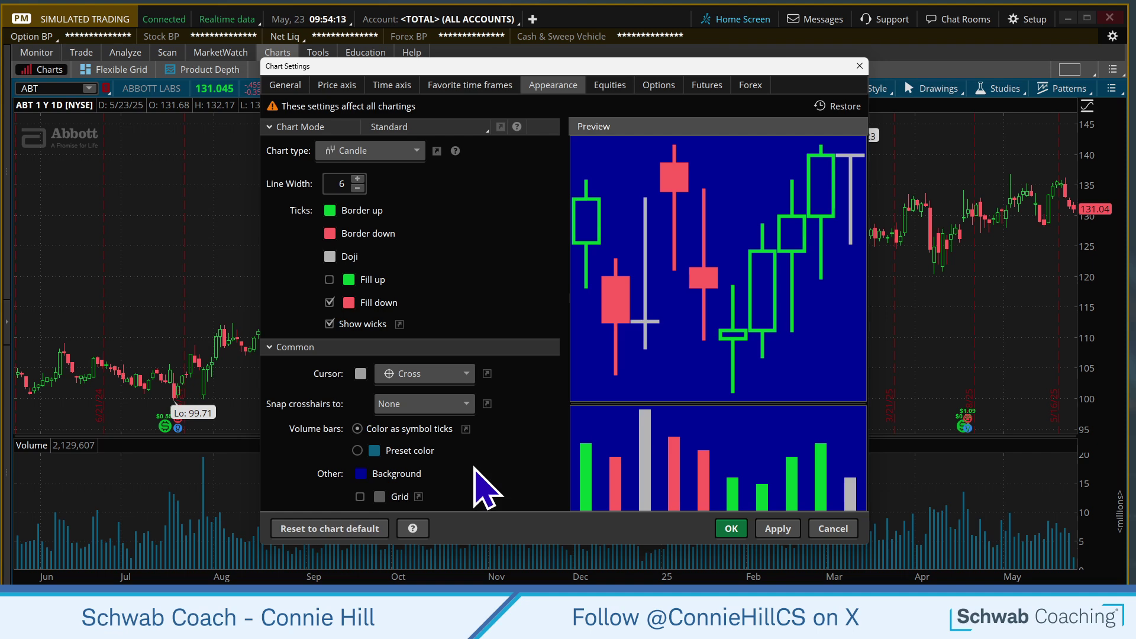
pyautogui.click(770, 531)
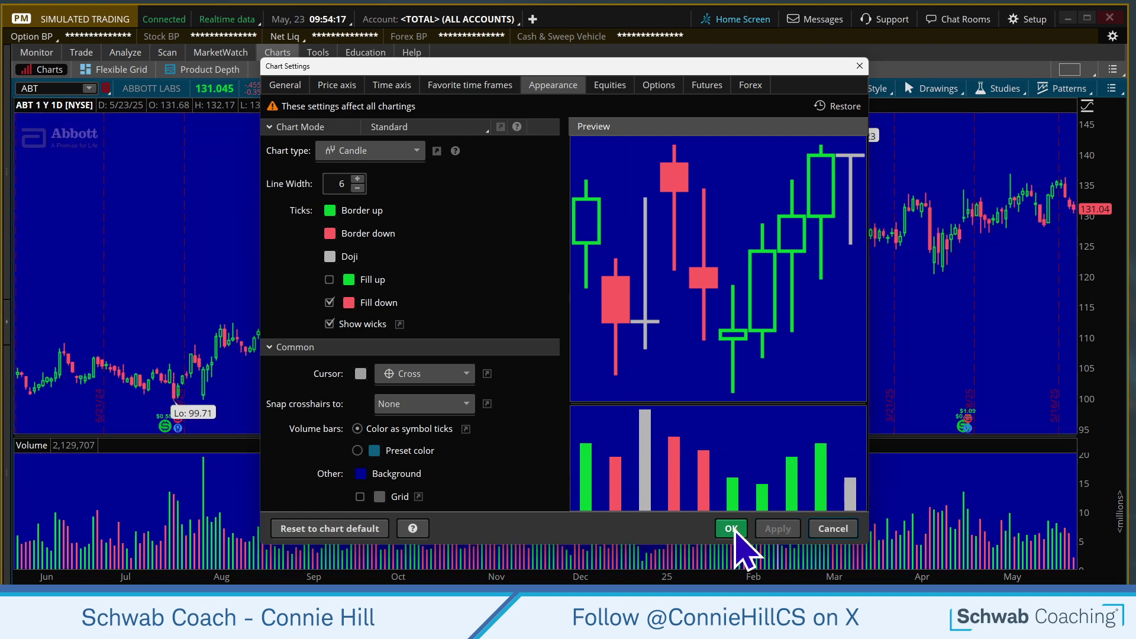
pyautogui.click(731, 529)
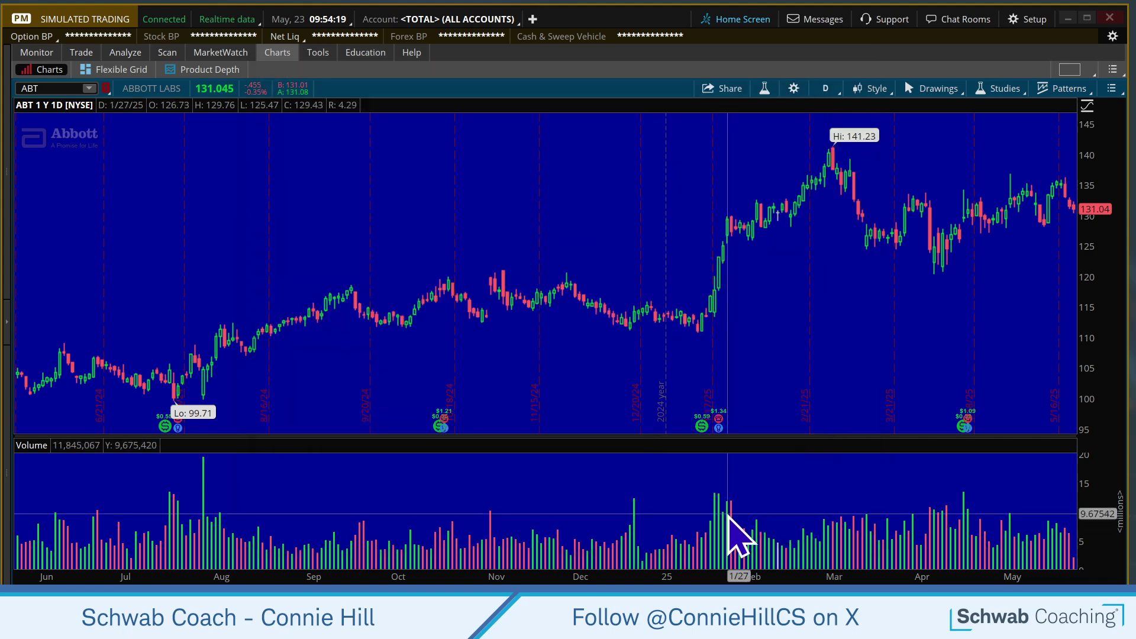